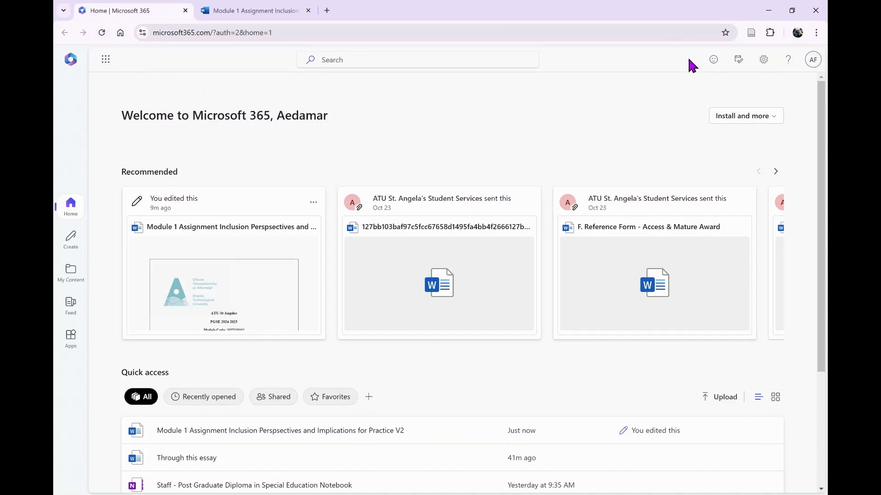
- Check the account details, then return to the Module 1 essay at its References page
click(812, 60)
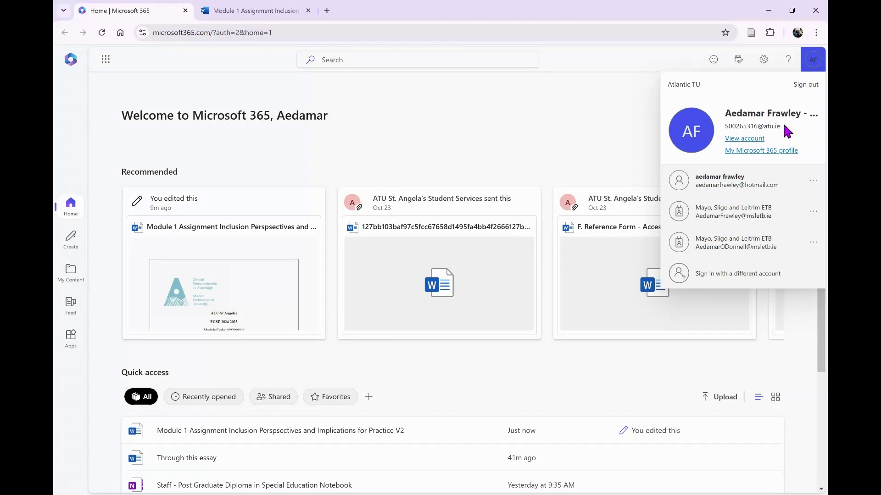
click(597, 134)
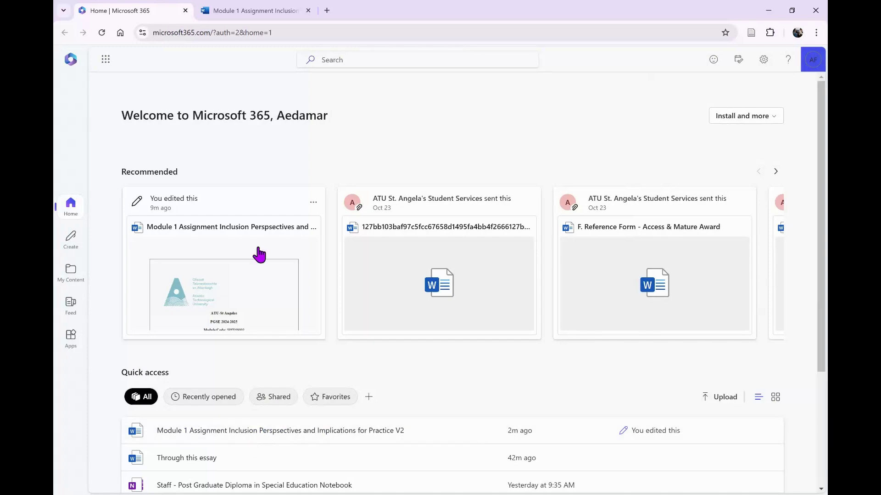
click(105, 61)
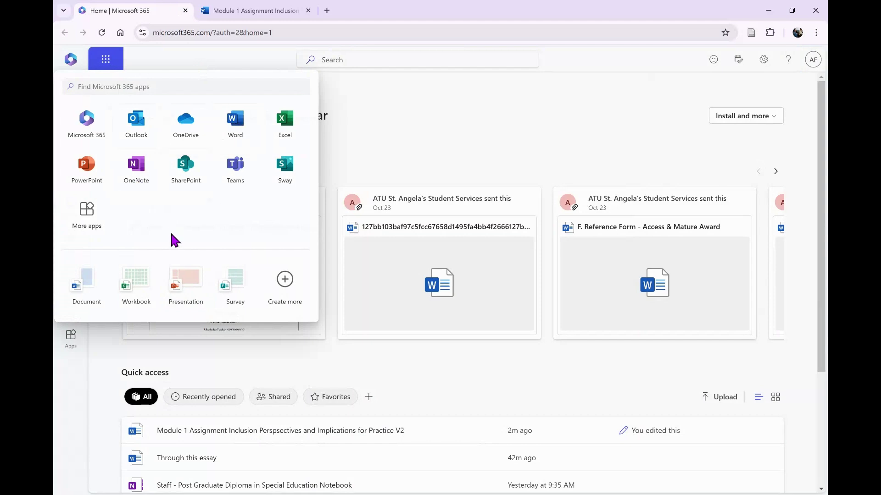
click(251, 10)
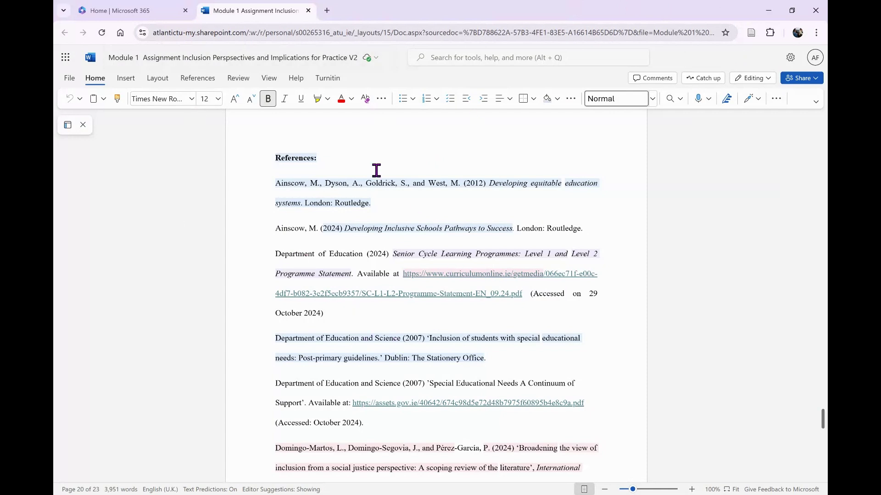
click(70, 79)
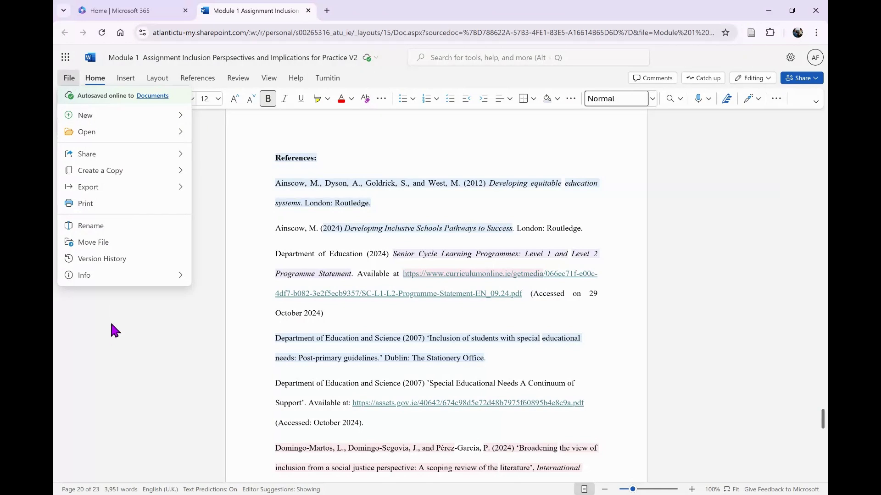
click(119, 370)
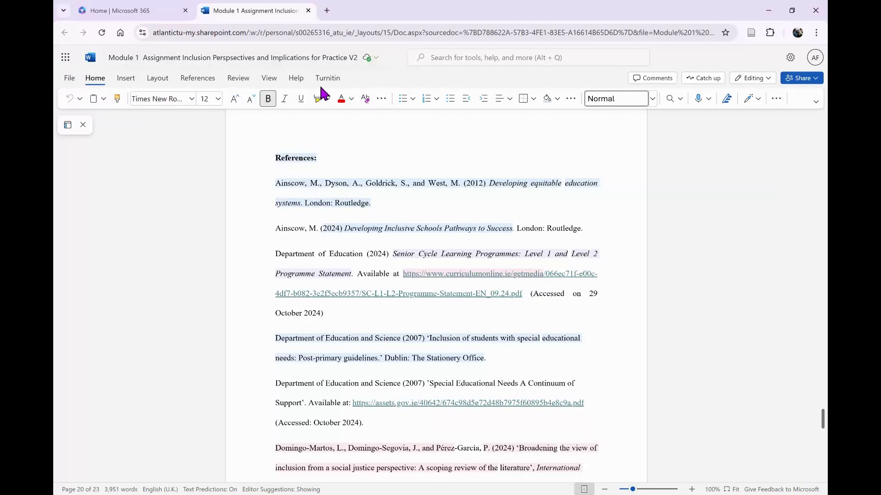
click(477, 58)
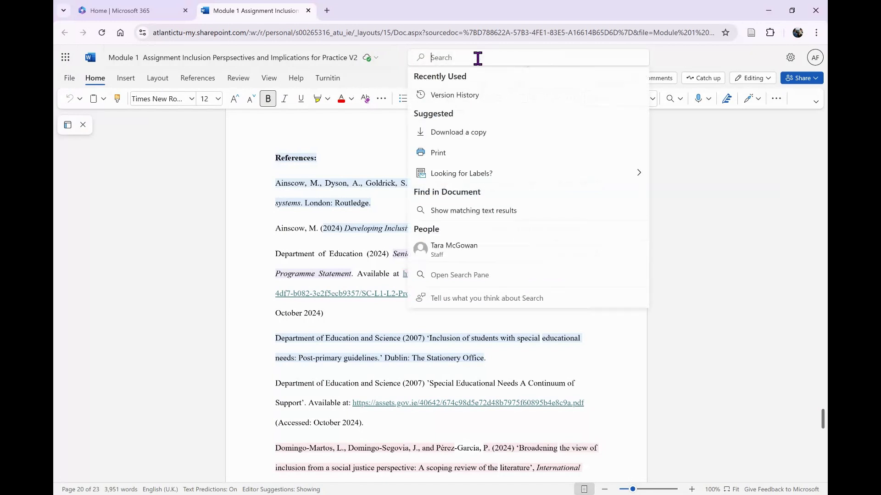
text(t)
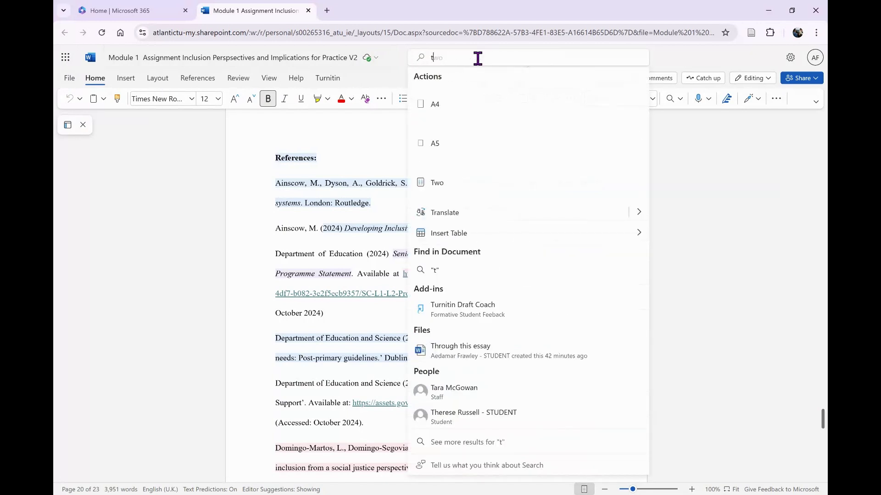
text(urn)
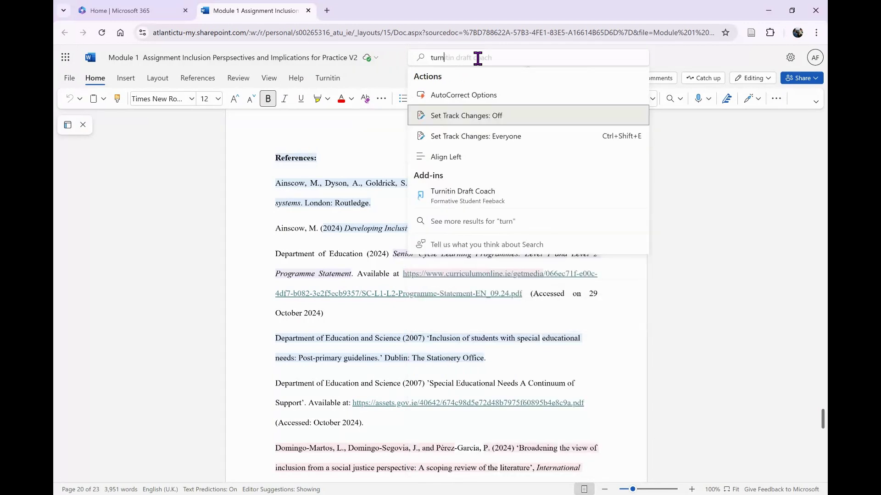
text(itin)
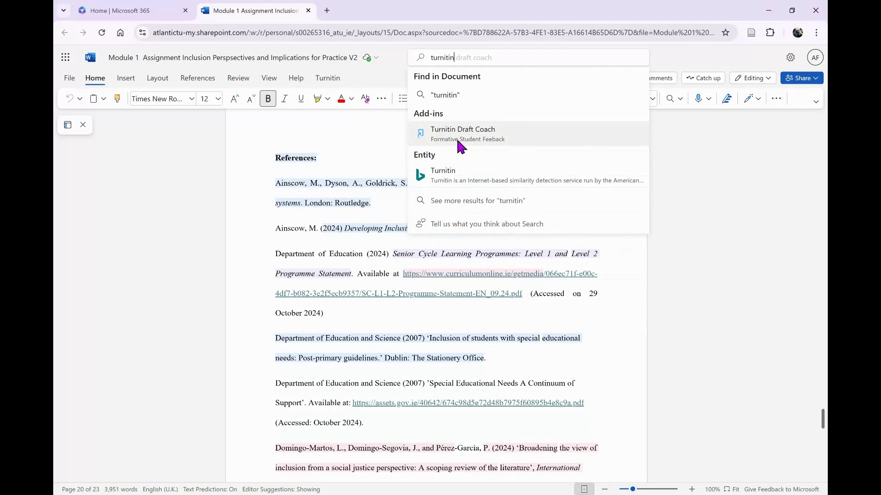
key(Escape)
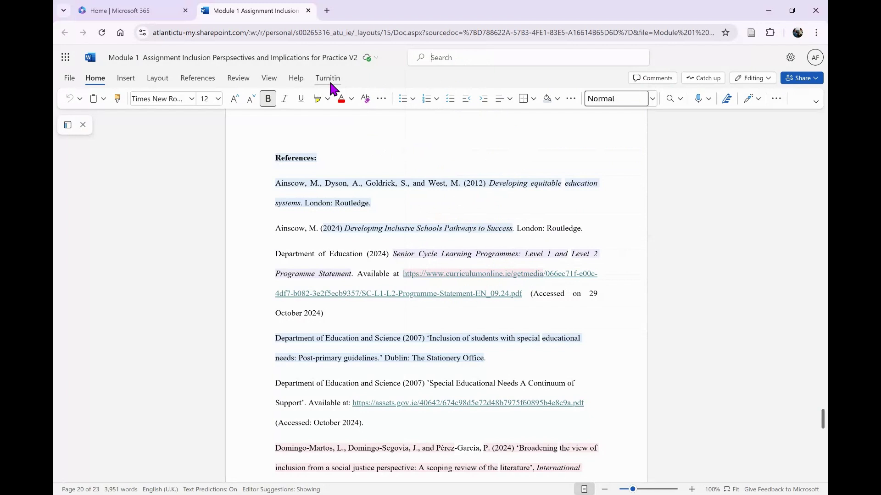
- Open Turnitin Draft Coach and bring up its report of 37 citations and 19 APA references
click(330, 83)
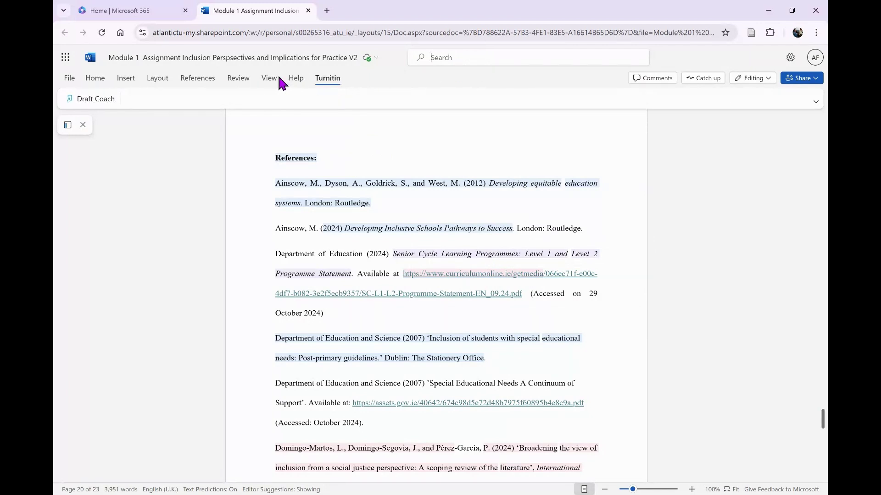
click(103, 104)
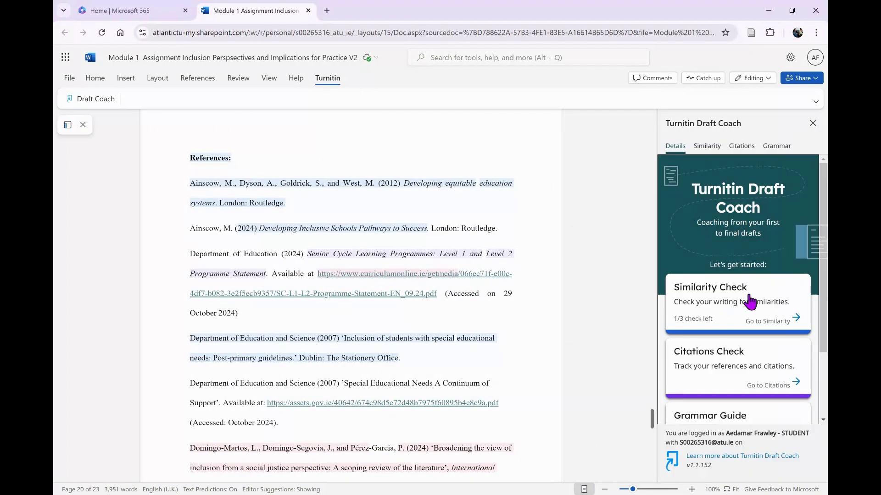
scroll(756, 283, down, 2)
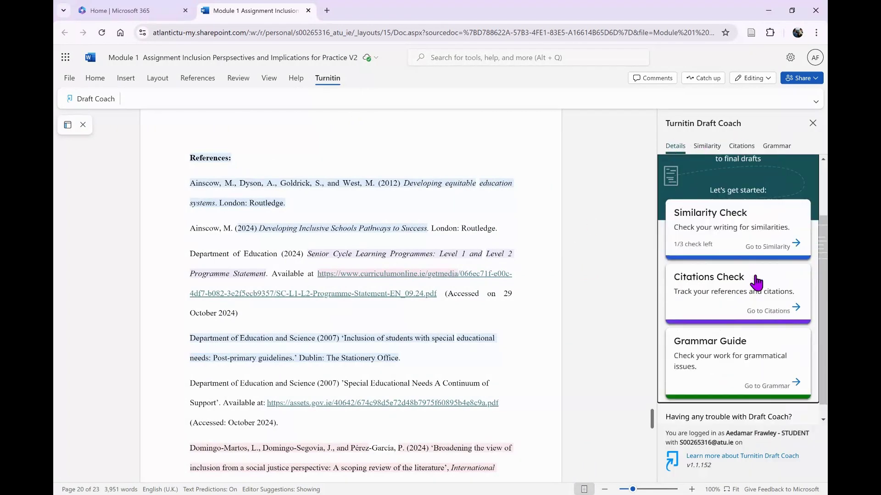
scroll(756, 282, up, 2)
scroll(756, 280, down, 2)
scroll(755, 275, up, 2)
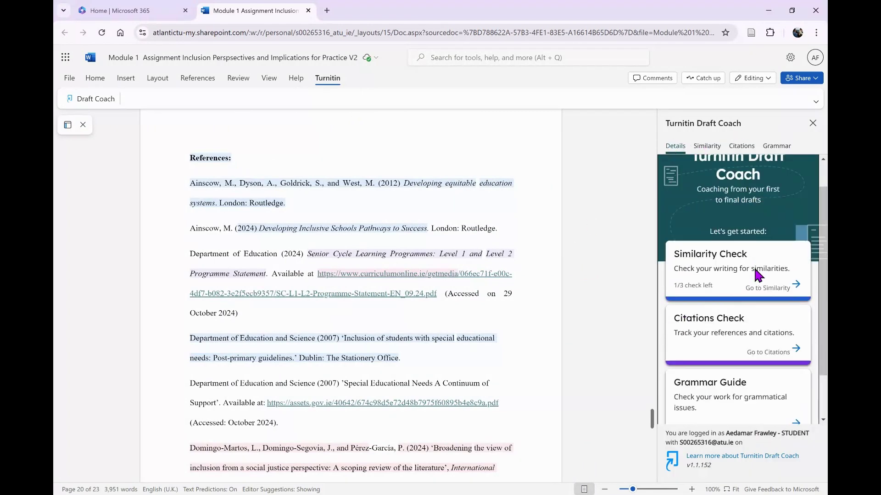
click(706, 146)
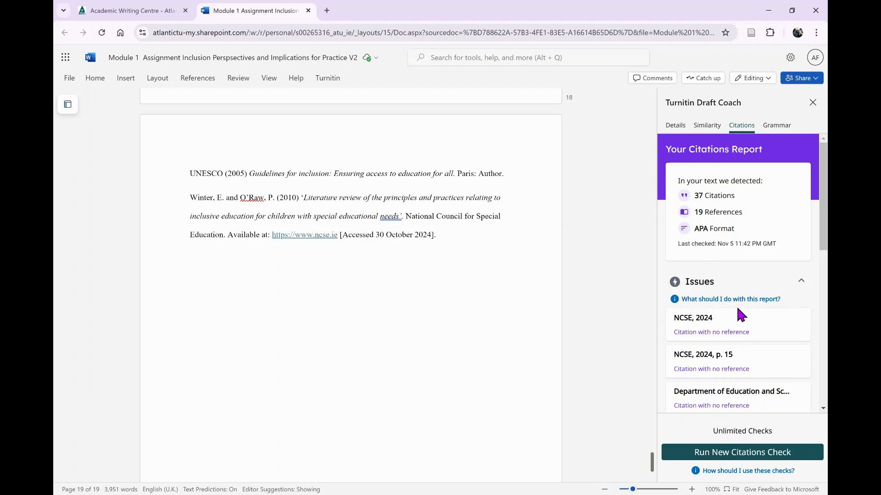
- Scroll the citation issues and select the Griffin and Shevlin (2011) 'Reference with no citation' card
scroll(752, 328, down, 2)
scroll(754, 334, down, 6)
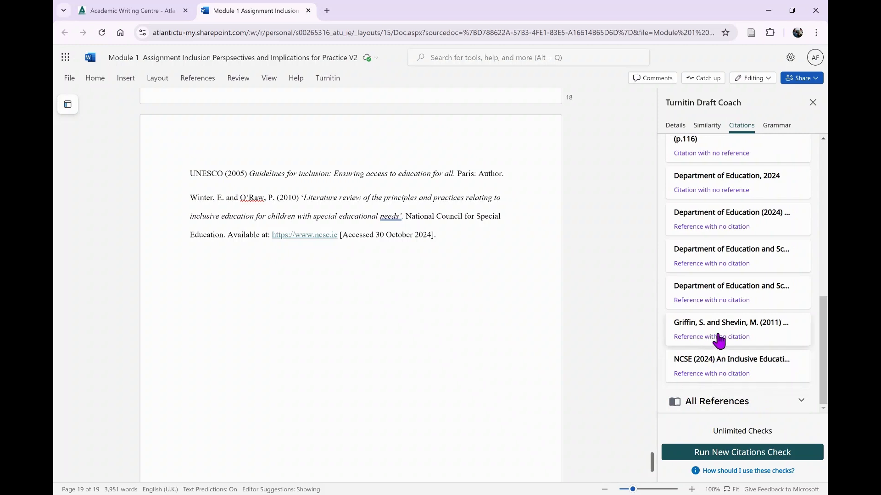
click(719, 340)
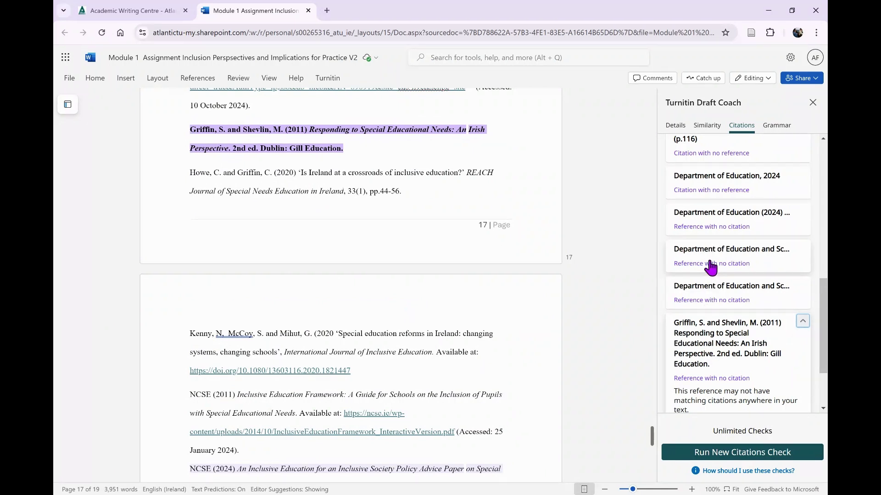
scroll(715, 343, down, 1)
scroll(715, 343, down, 1)
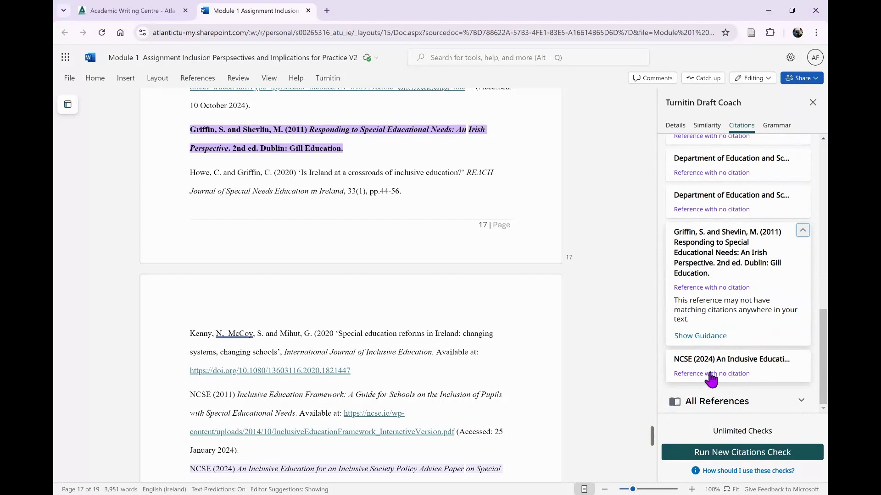
scroll(710, 380, up, 2)
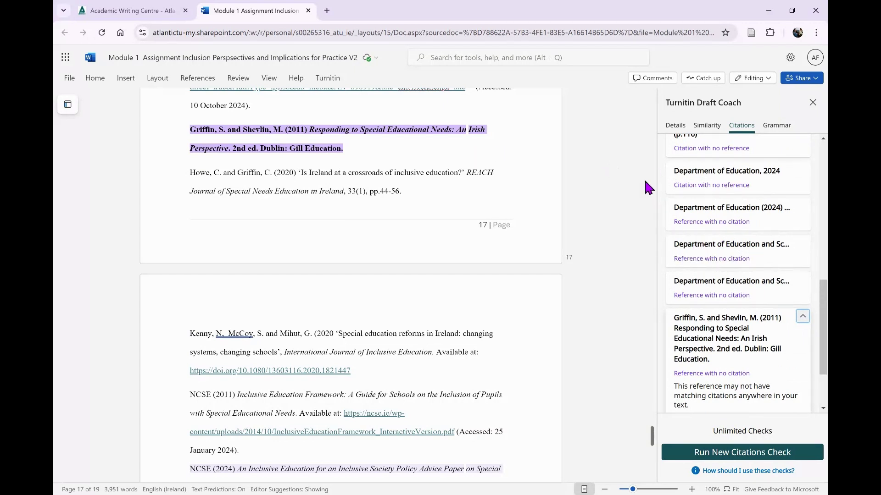
- Expand the Griffin reference issue, then scroll up to the 37-citation, 19-reference APA summary
scroll(683, 215, up, 2)
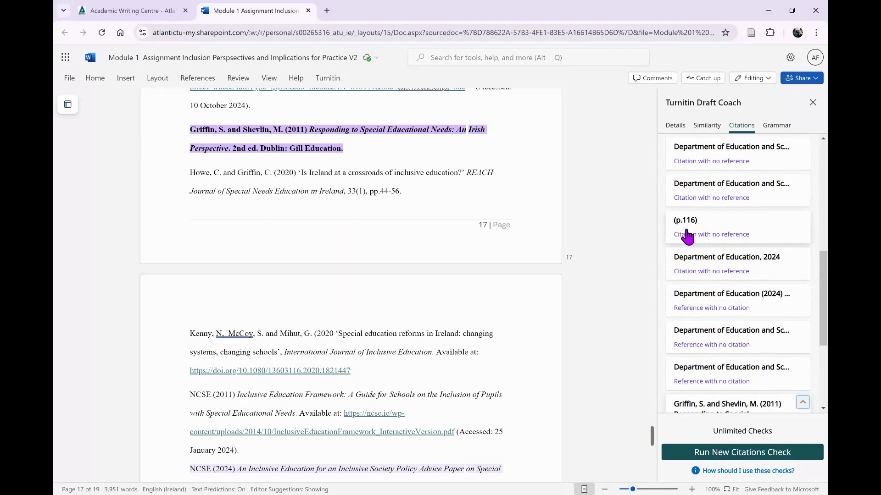
scroll(707, 274, up, 4)
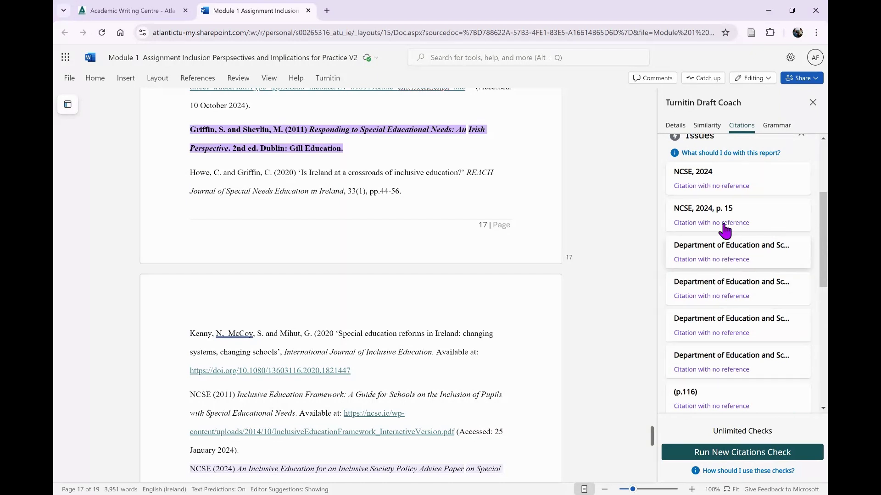
scroll(773, 224, up, 3)
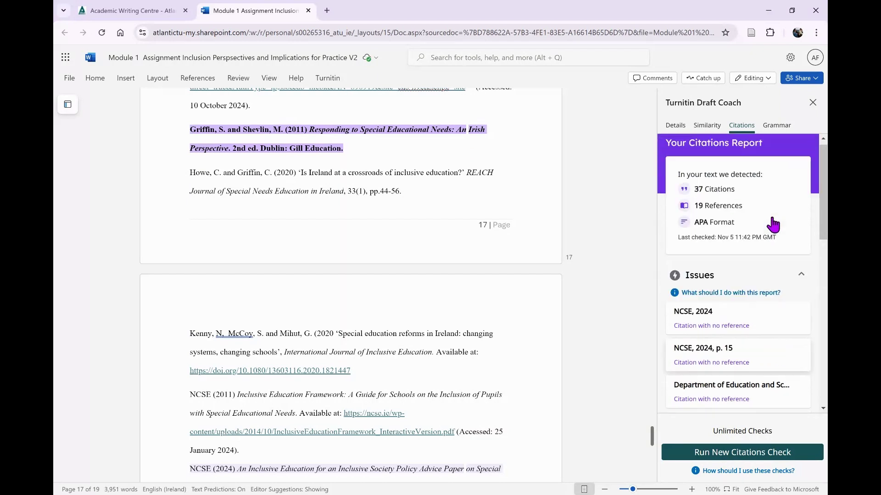
scroll(746, 304, down, 5)
click(746, 305)
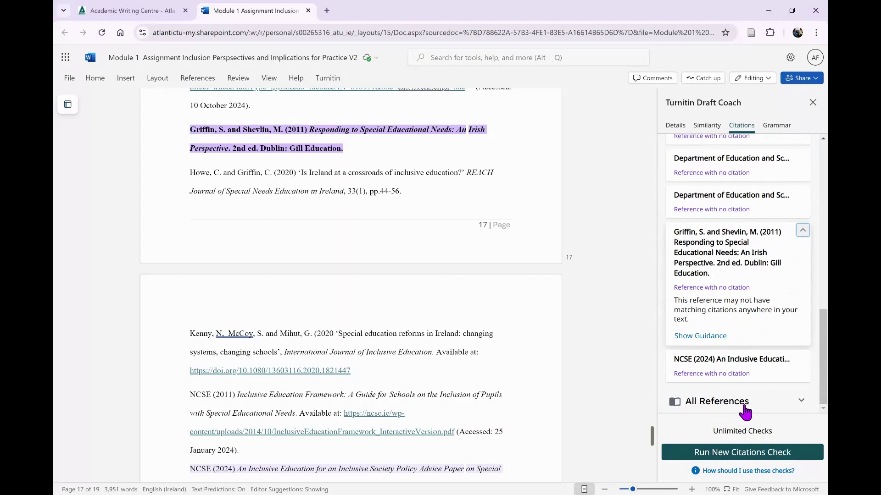
scroll(736, 351, up, 10)
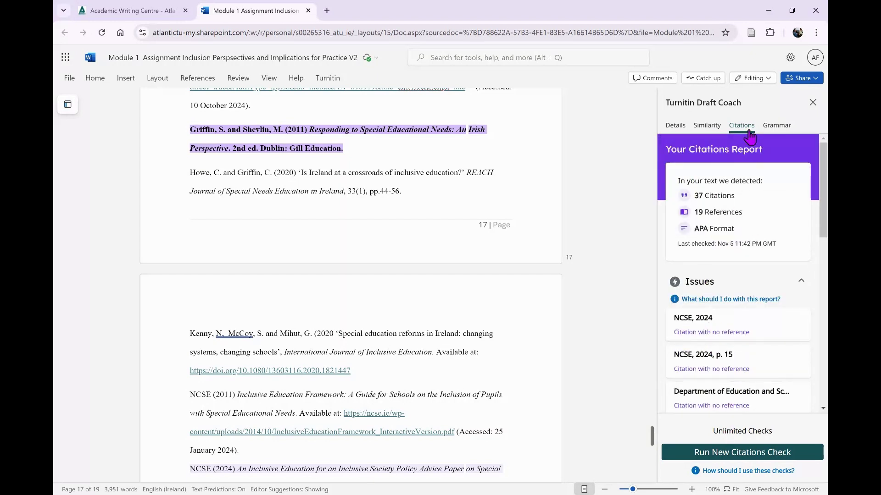
- Review the Grammar report, then the Similarity report showing 31% overall similarity
click(775, 127)
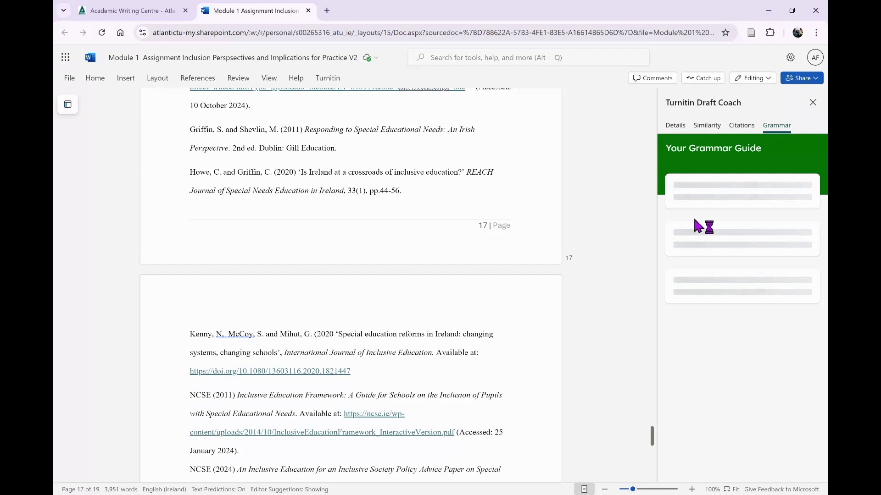
click(705, 130)
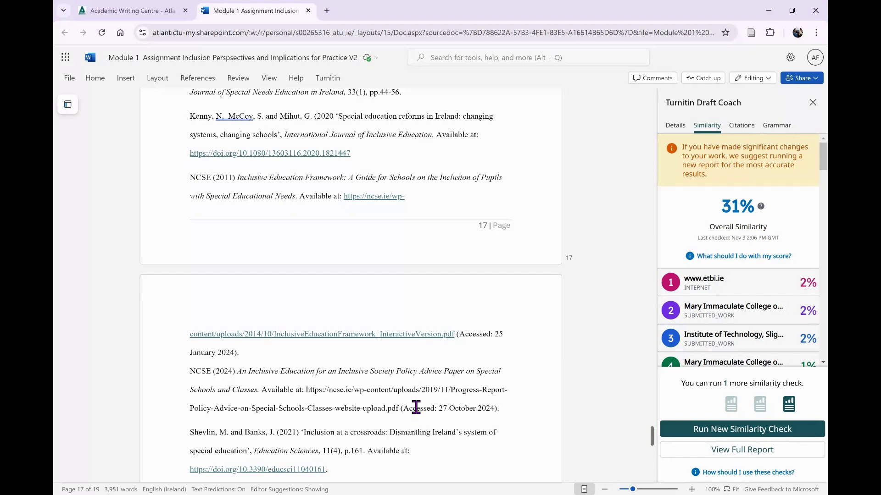
scroll(415, 407, up, 2)
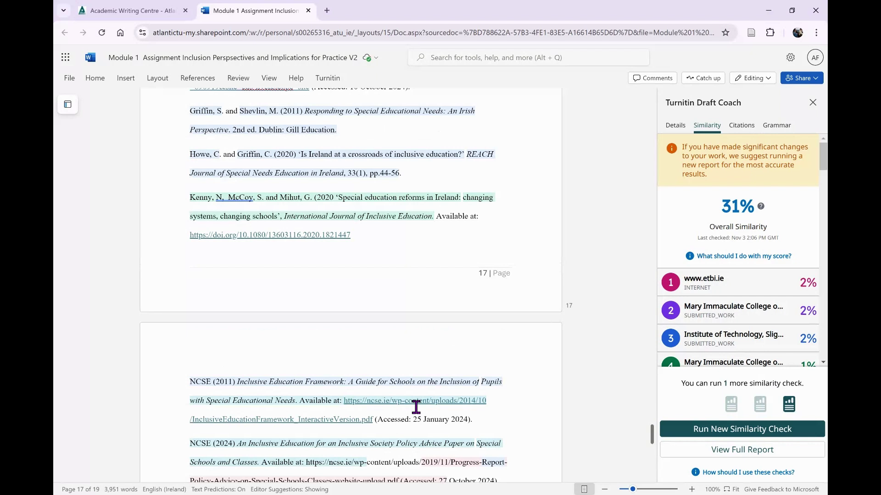
scroll(416, 407, up, 5)
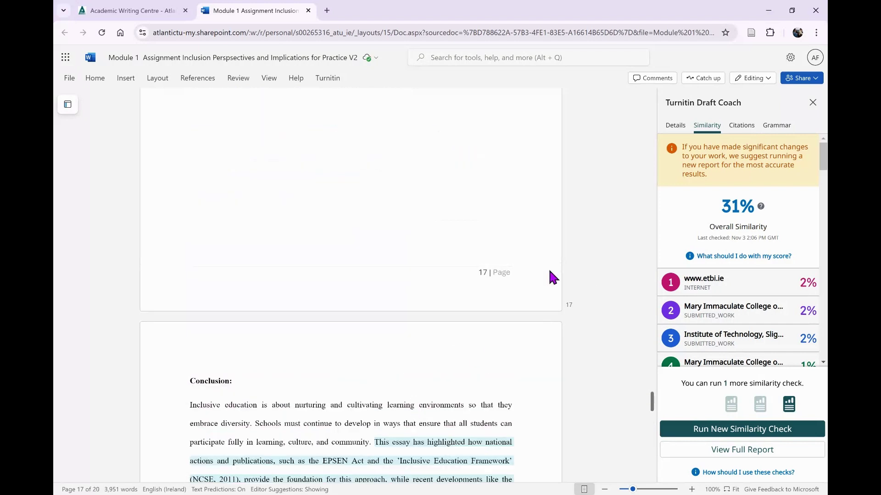
scroll(444, 278, down, 15)
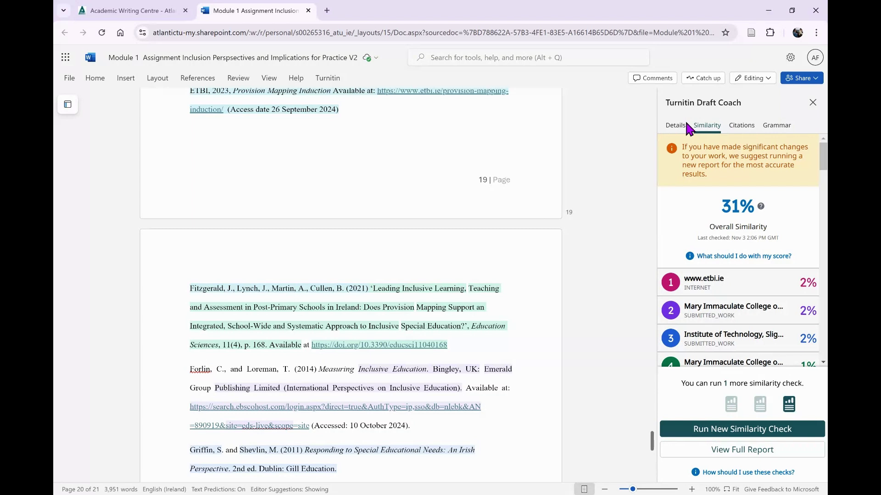
scroll(724, 321, down, 3)
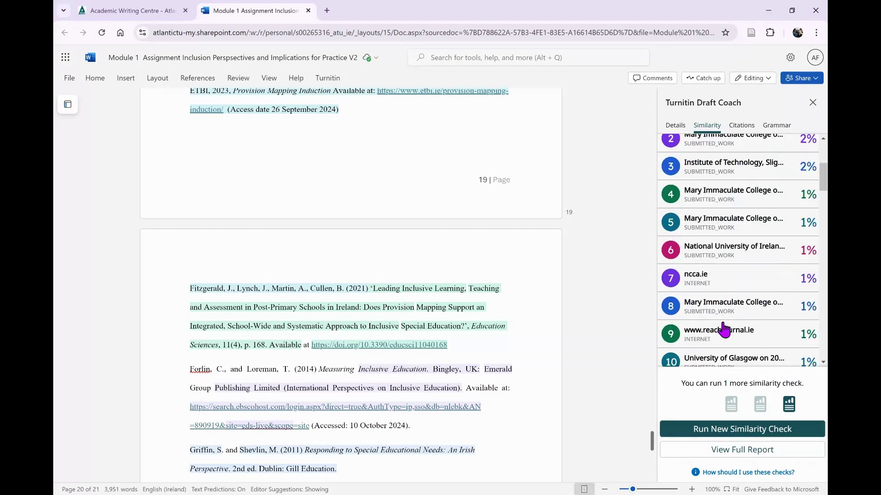
scroll(723, 329, down, 3)
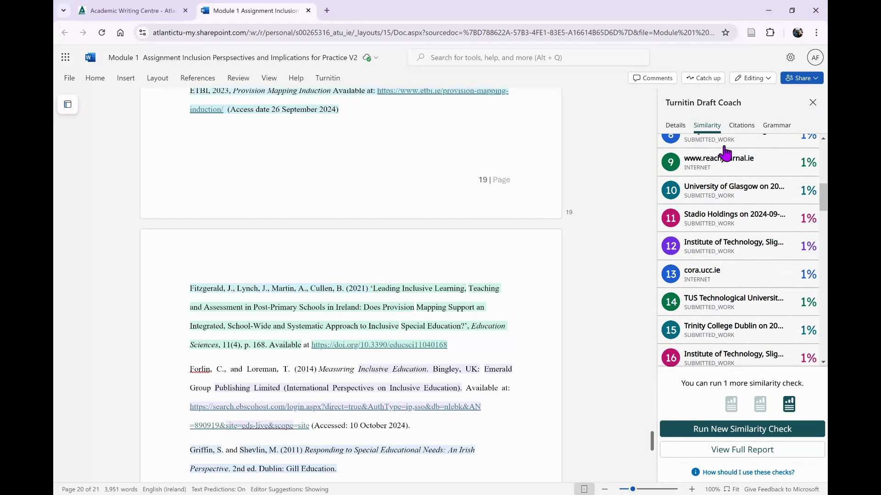
- Switch Draft Coach back to its Details page showing 1/3 similarity checks left
click(675, 125)
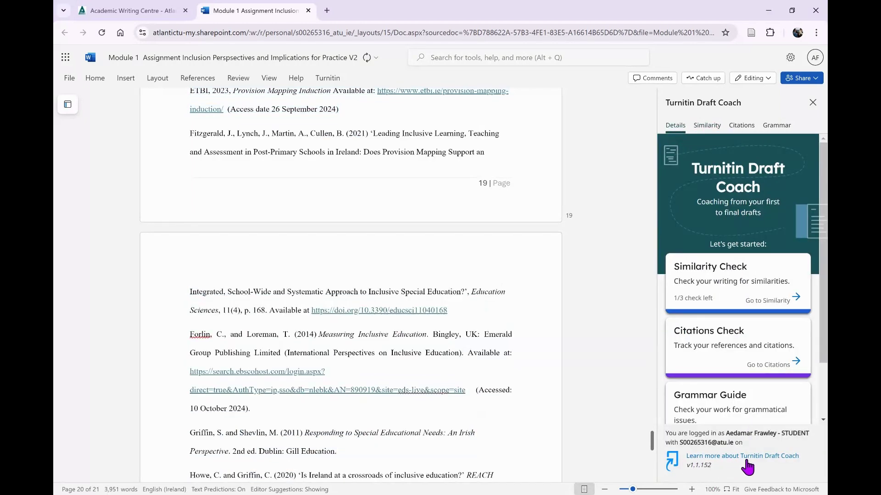
scroll(770, 466, down, 10)
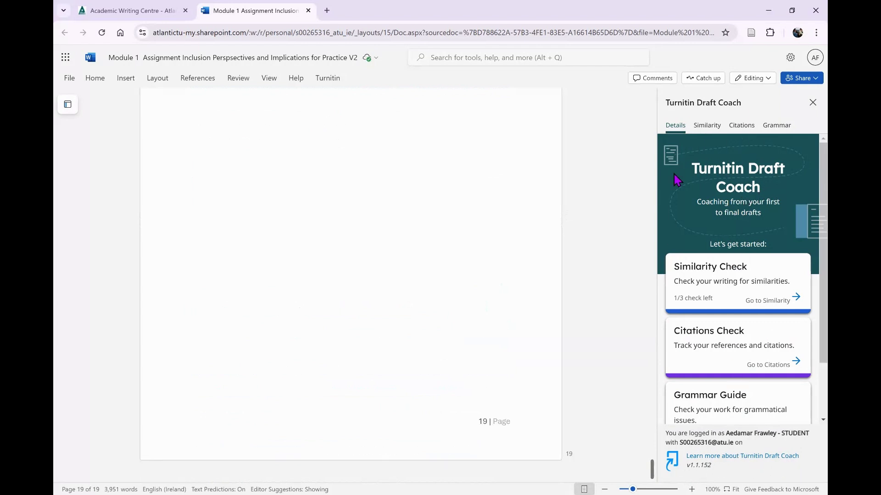
mouse_move(88, 76)
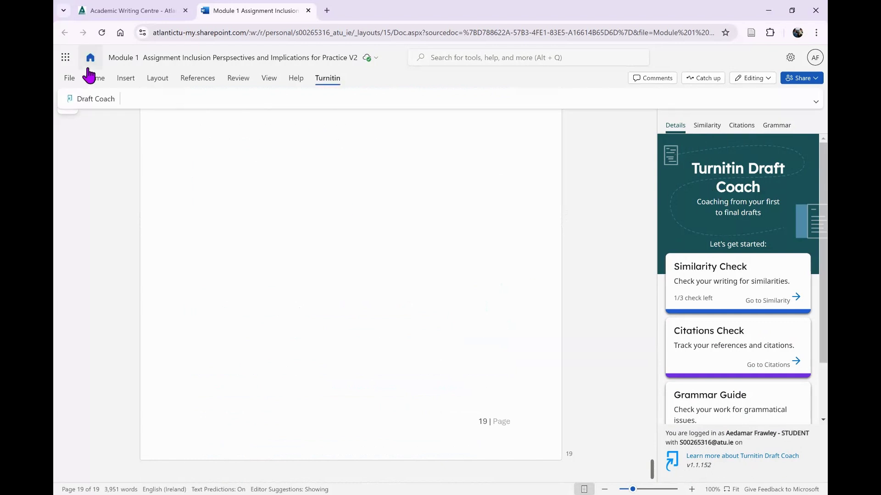